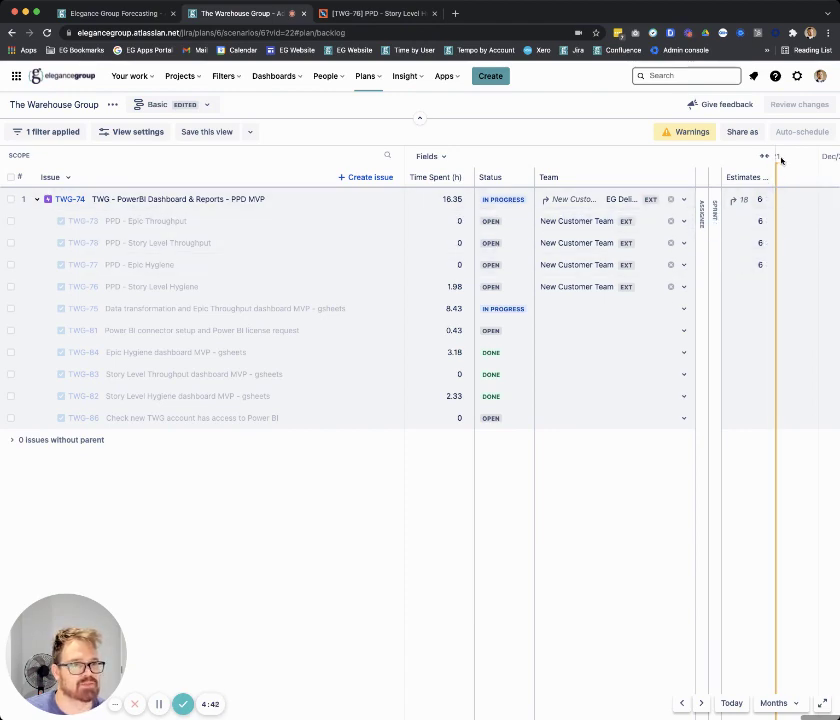
- Widen the fields area of the plan so the Estimates (h) column shows in full beside the Team column
left_click_drag(778, 157, 801, 157)
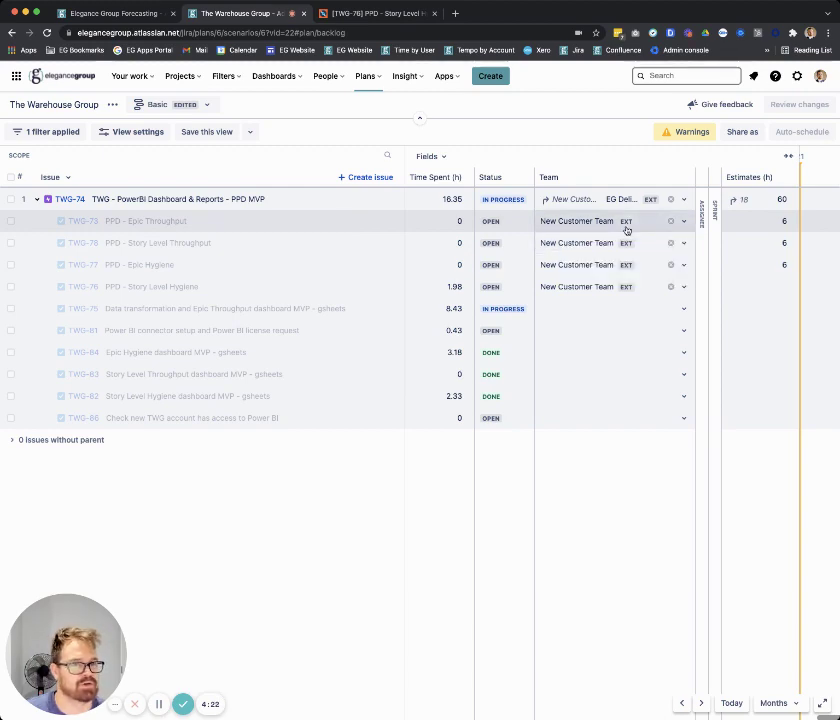
mouse_move(626, 229)
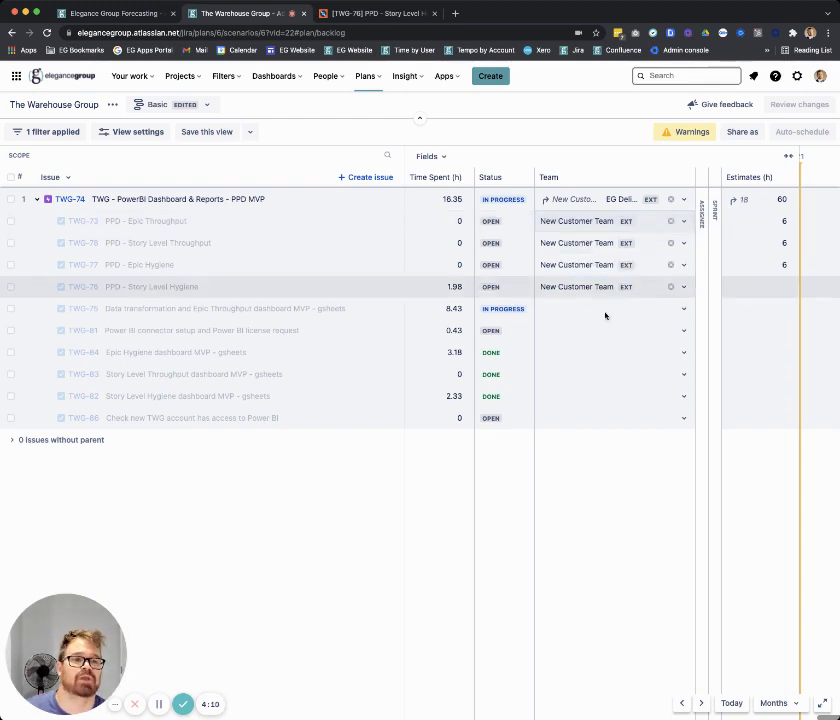
- Try adding the existing shared team New Customer Team to the plan from its Teams view
left_click(207, 105)
left_click(220, 279)
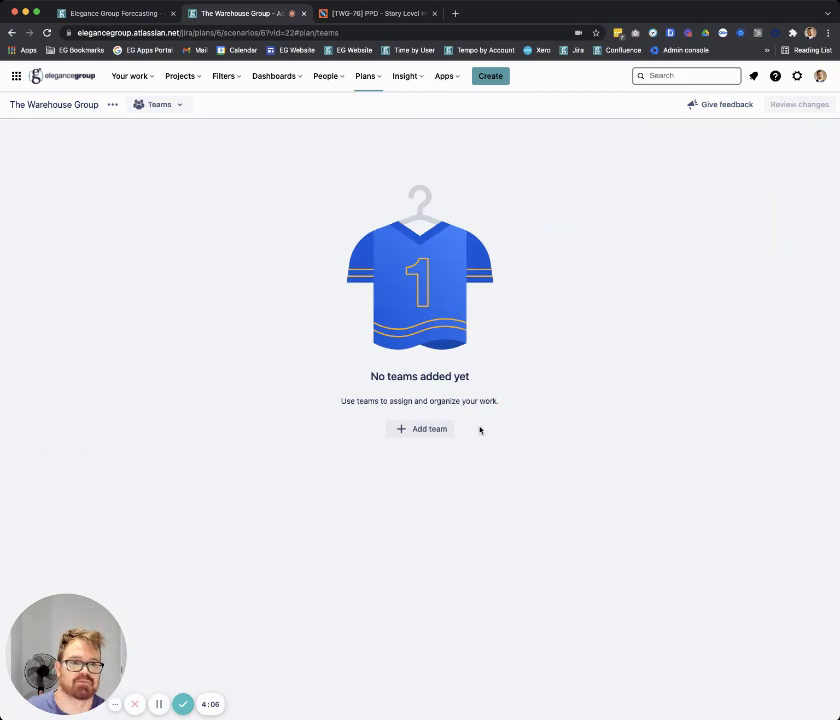
left_click(439, 429)
left_click(378, 194)
left_click(358, 341)
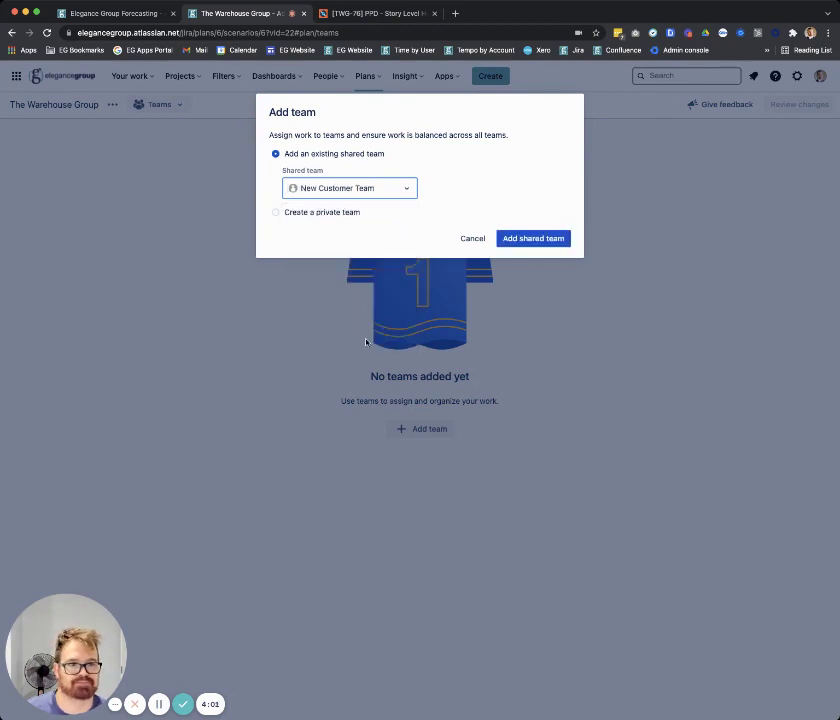
left_click(473, 240)
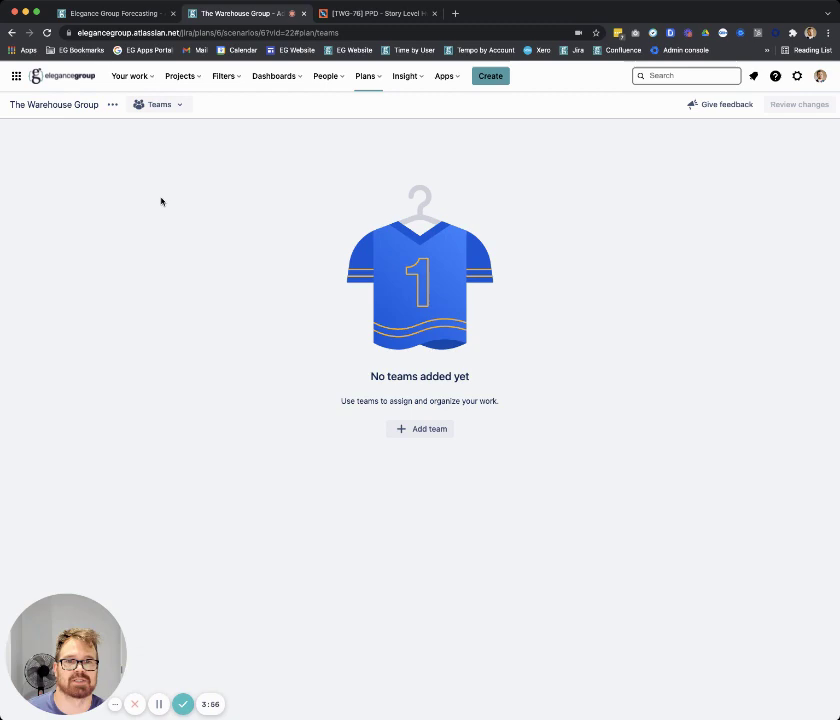
- Return to the plan's Basic view and check which teams can be chosen for issue TWG-75
left_click(165, 106)
left_click(165, 150)
left_click(684, 310)
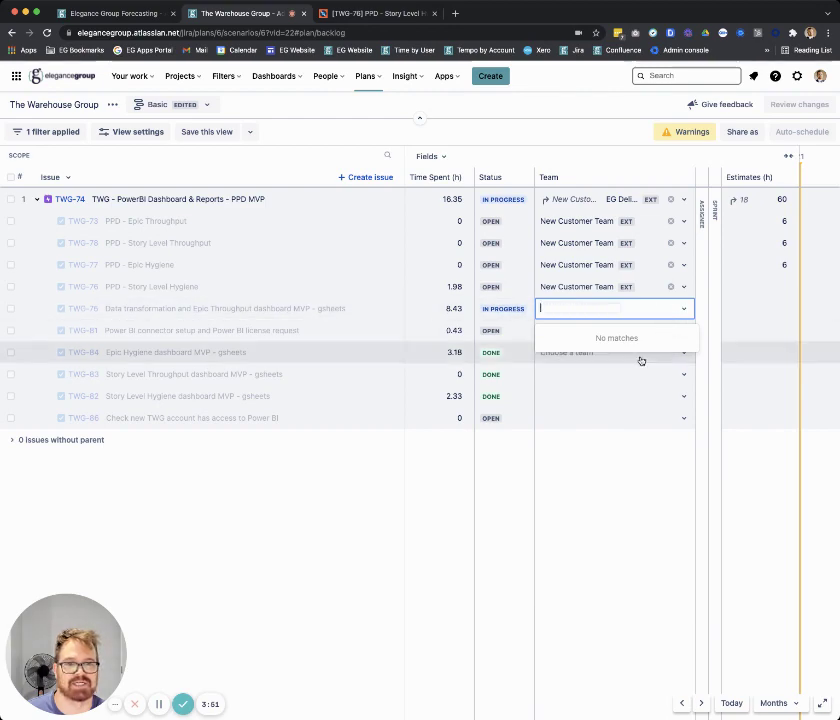
left_click(512, 143)
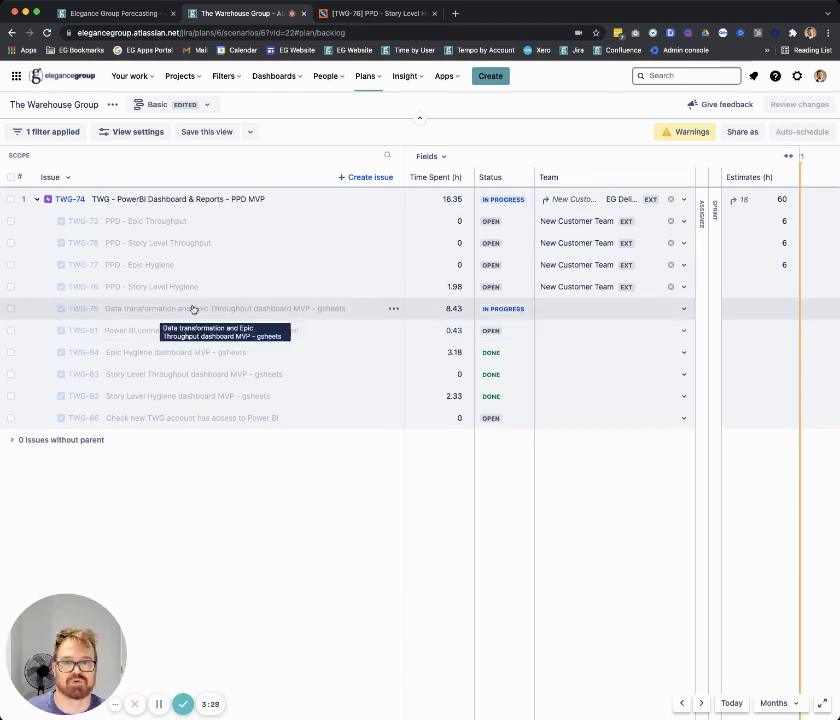
- Select TWG-74 with all its child issues, review the available bulk actions, and clear the selection
left_click(10, 199)
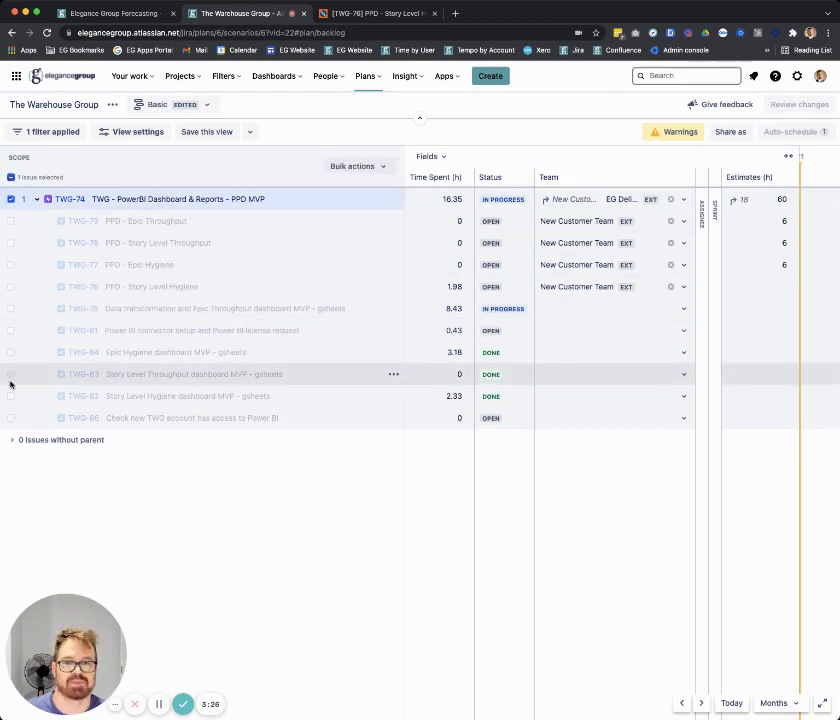
left_click(10, 418, "shift")
left_click(380, 166)
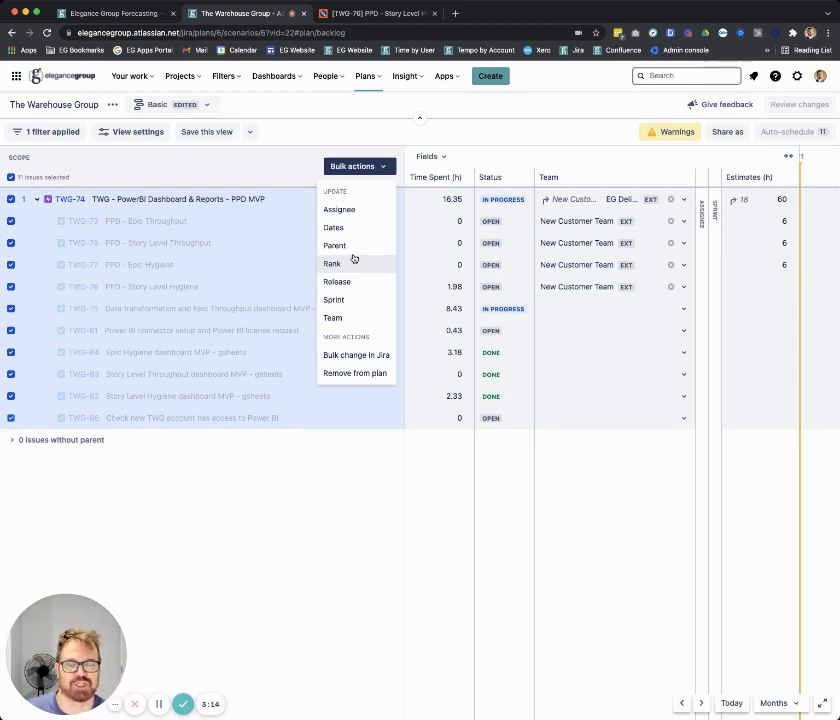
left_click(249, 163)
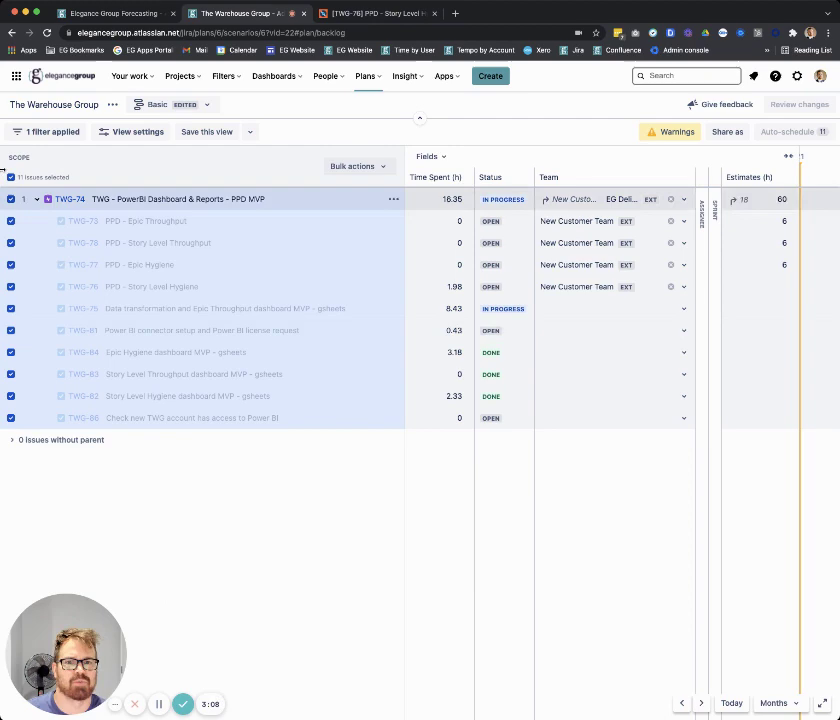
left_click(11, 177)
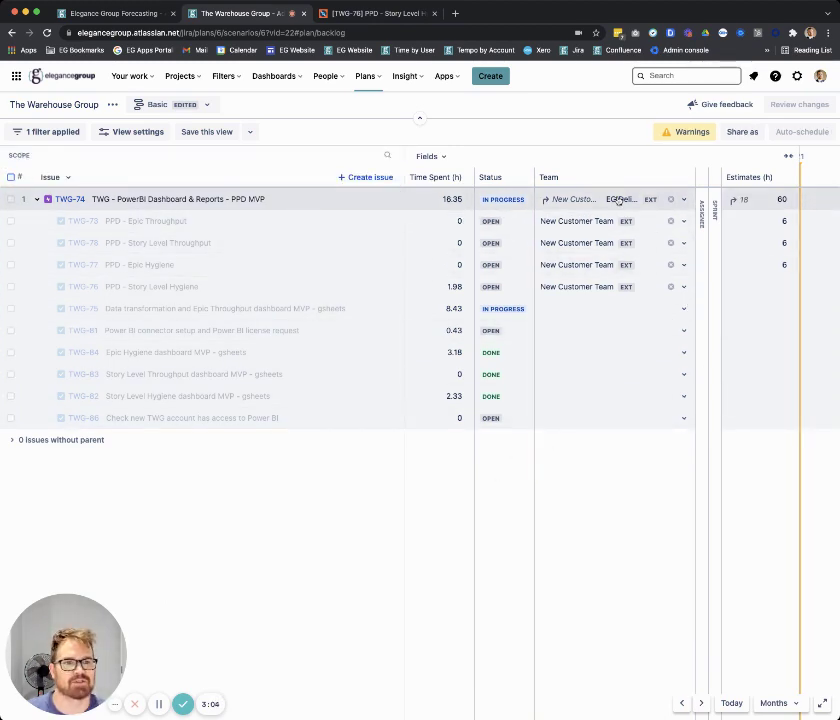
- Collapse the Time Spent, Status and Team columns and preview auto-scheduling with empty values only for sprints, releases and teams
left_click_drag(693, 178, 607, 177)
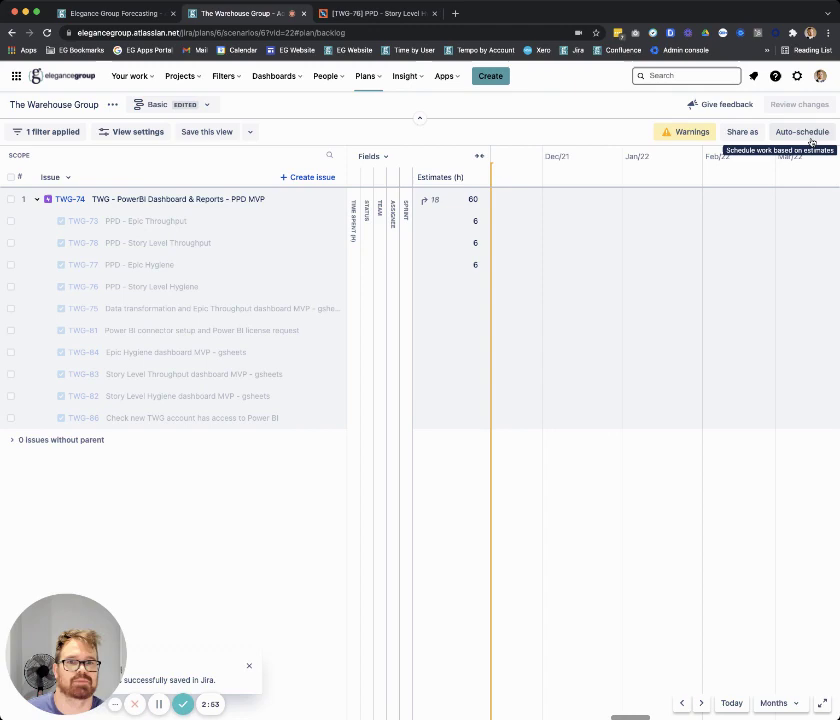
left_click(815, 133)
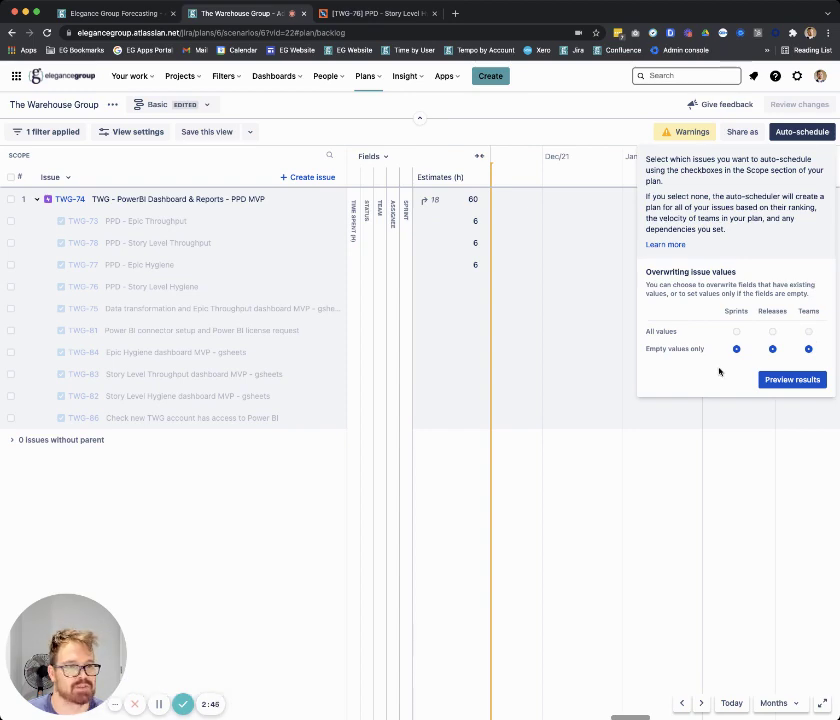
left_click(809, 332)
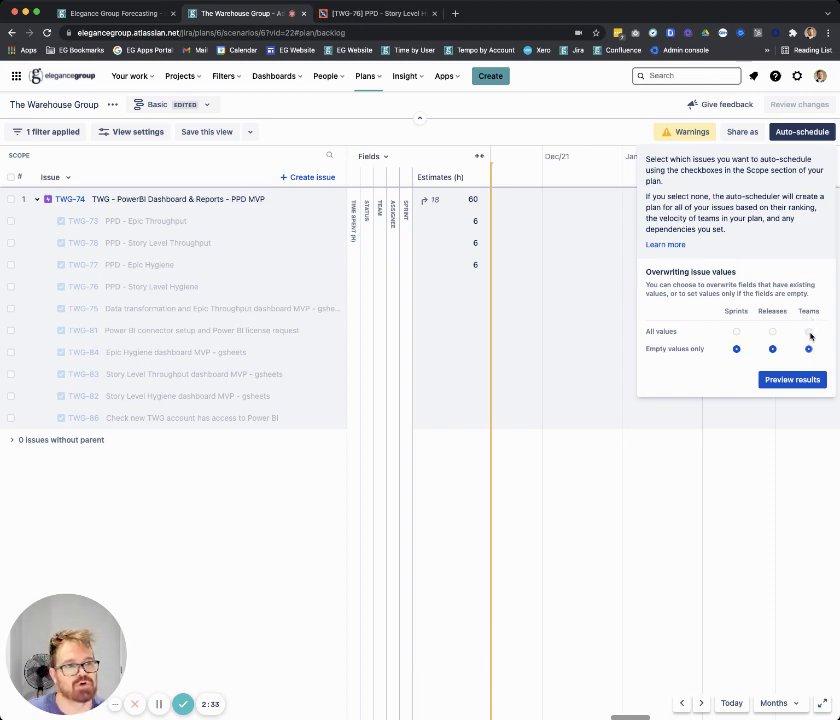
left_click(809, 333)
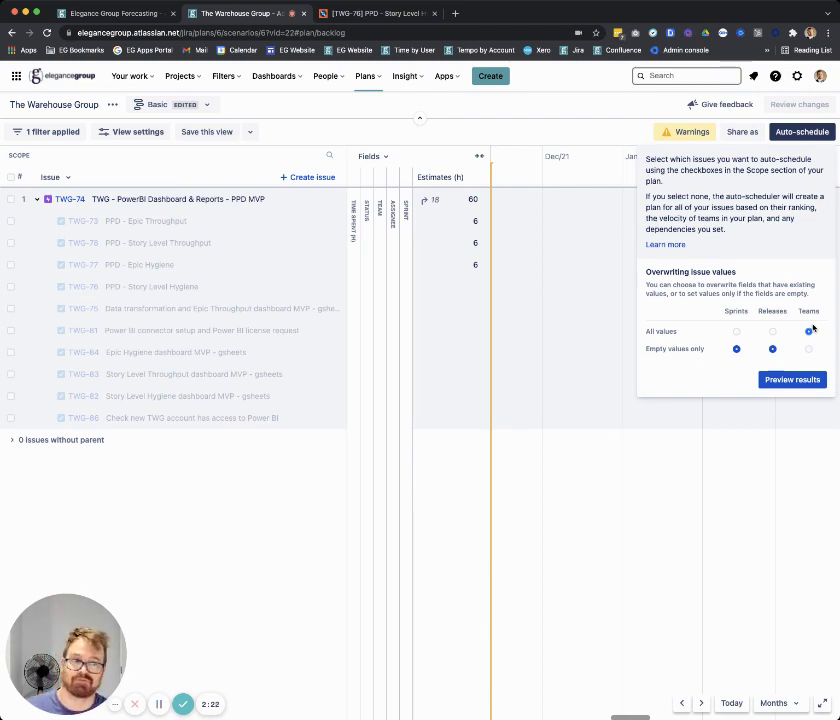
left_click(808, 348)
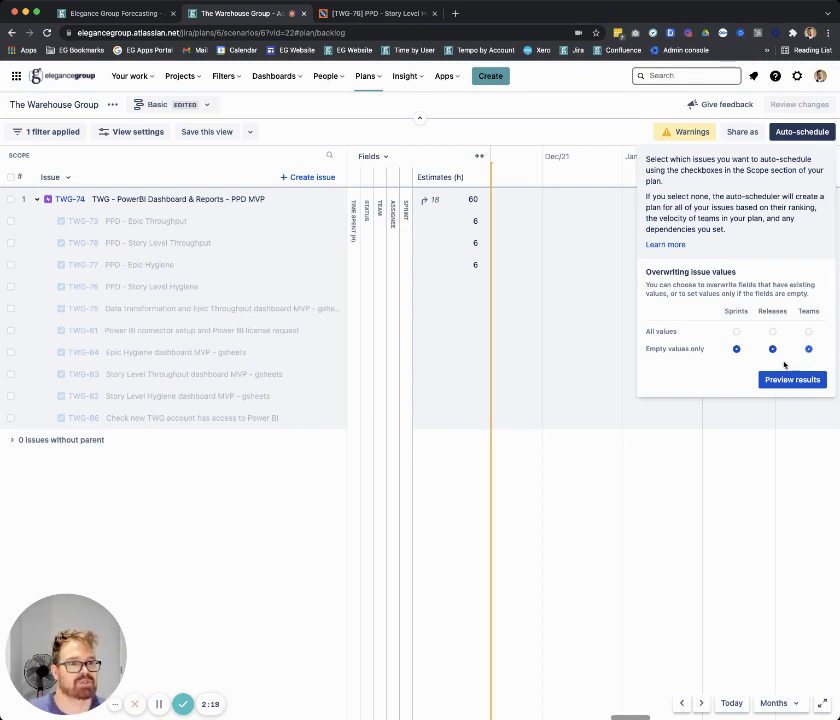
left_click(792, 379)
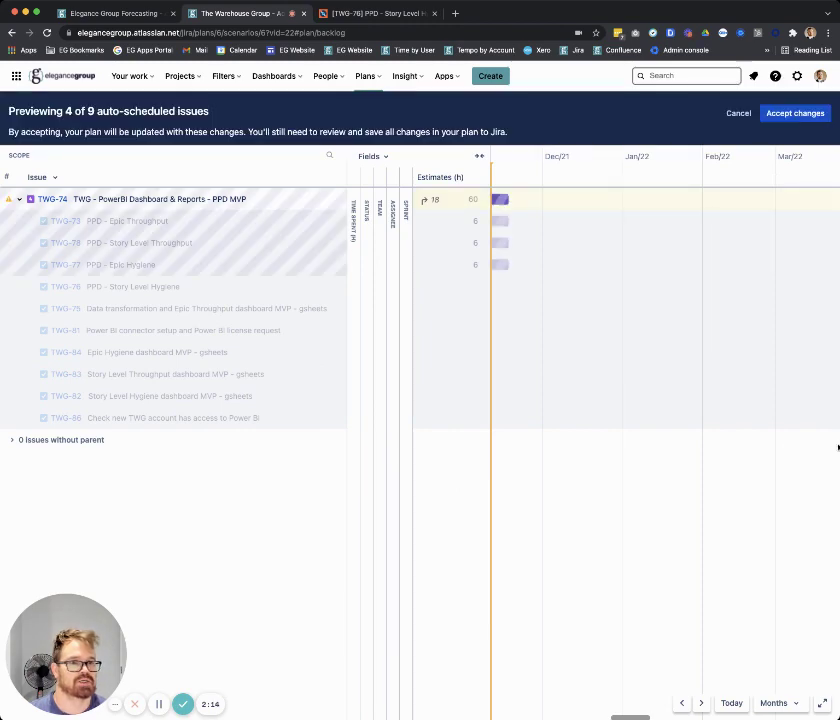
- Switch the preview timeline to weeks and expand the Team column to compare the auto-scheduled issues with their teams
left_click(774, 704)
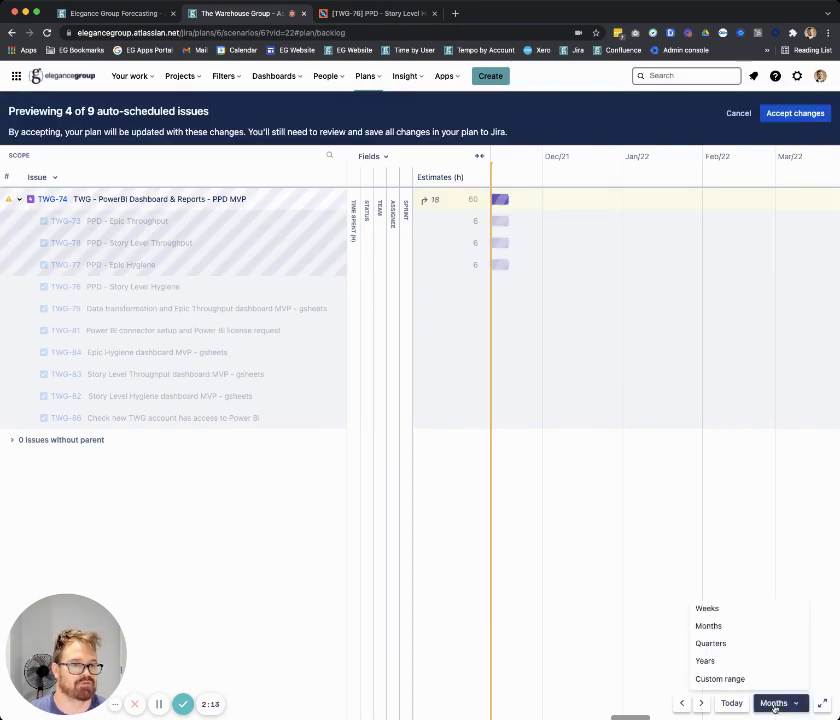
left_click(710, 608)
scroll(680, 571, "left", 10)
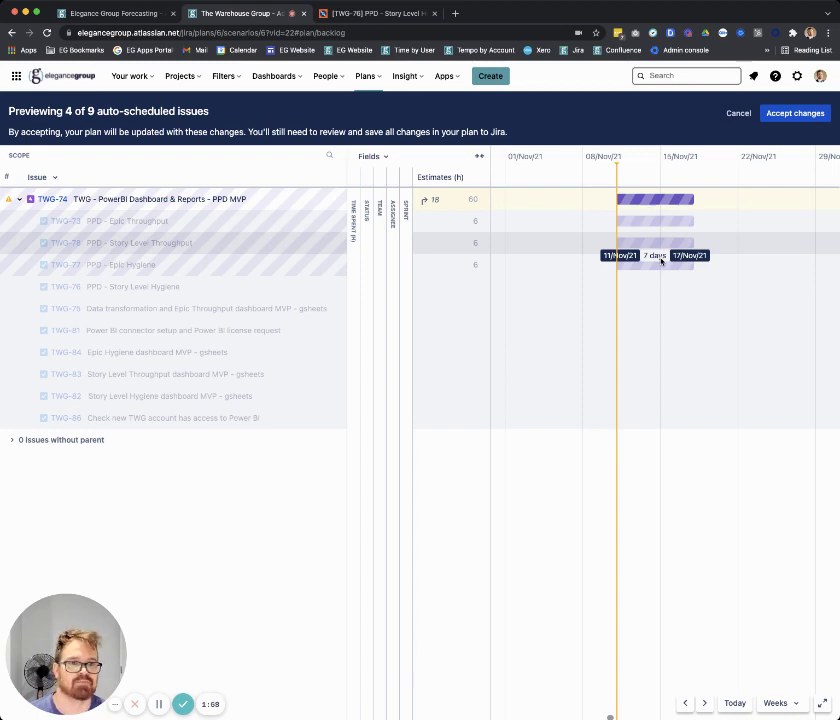
left_click(380, 180)
left_click_drag(444, 188, 427, 178)
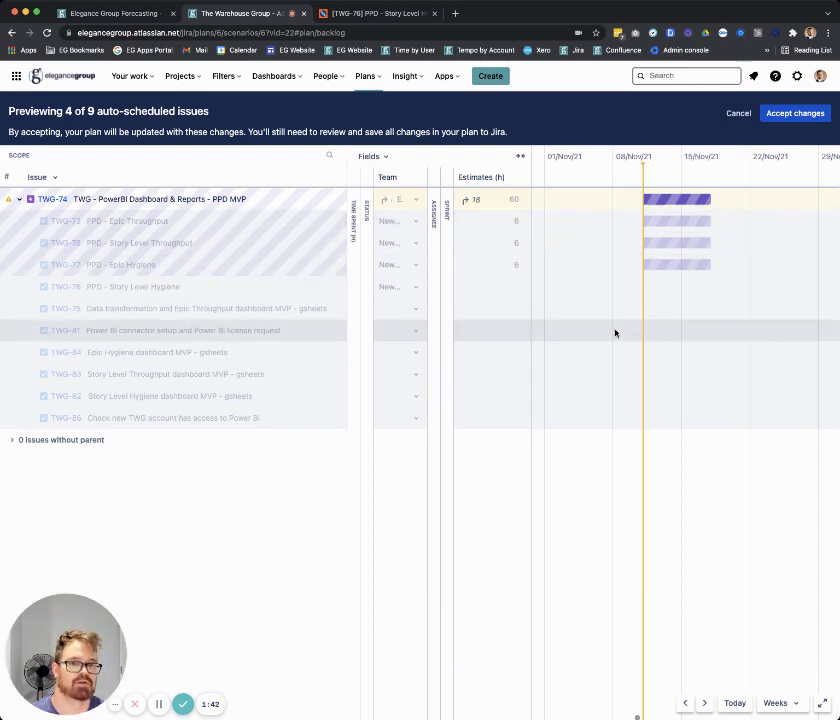
left_click(739, 113)
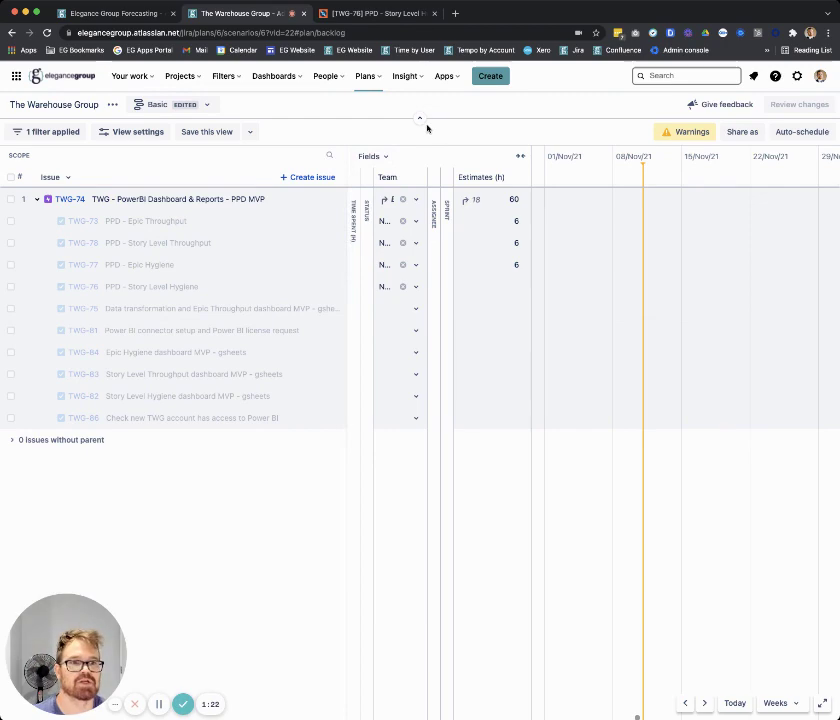
- Open the Elegance Group Forecasting plan and preview auto-scheduling for all its issues
left_click(362, 77)
left_click(418, 150)
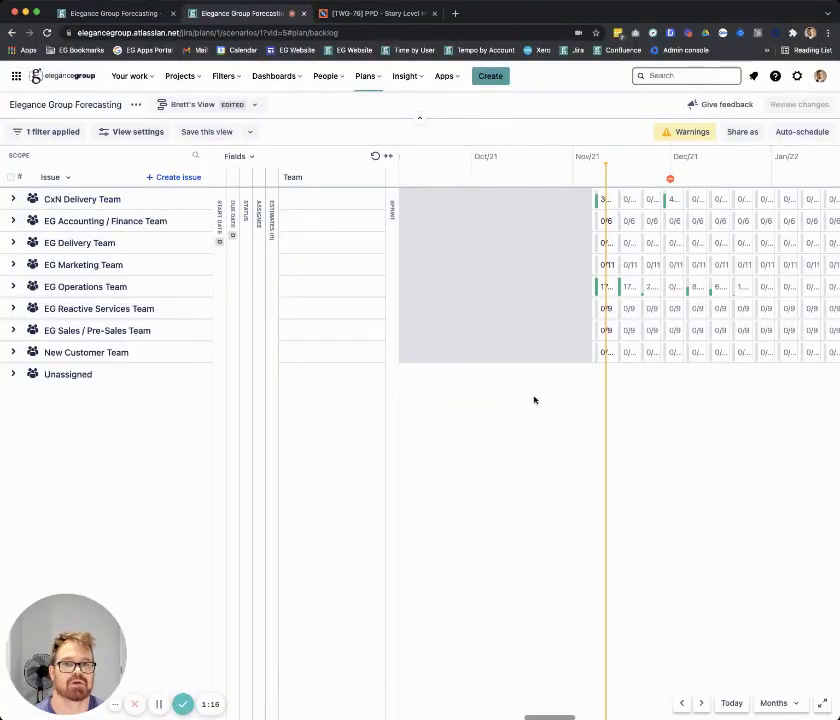
left_click(12, 352)
left_click(12, 352)
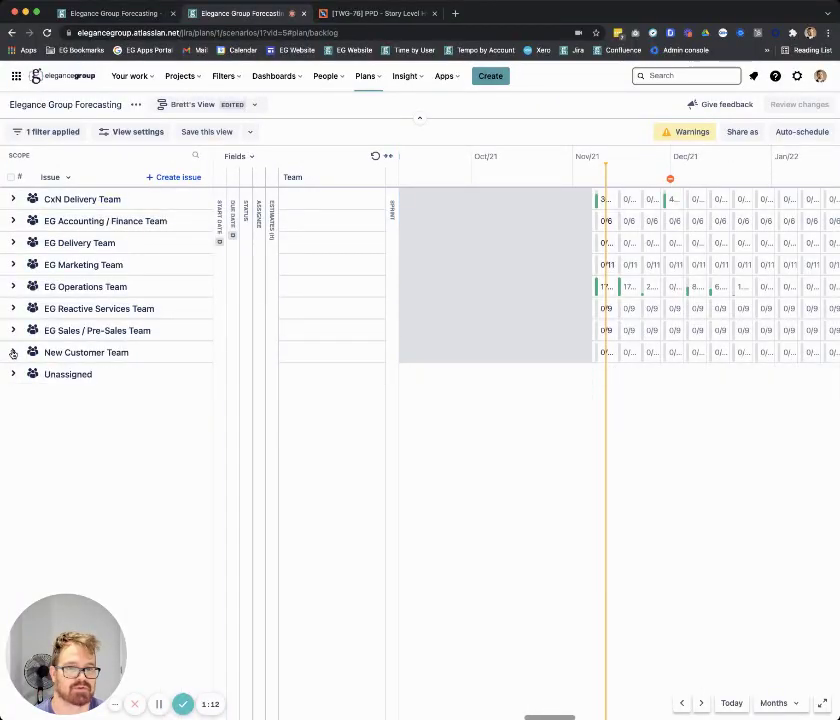
left_click(788, 133)
left_click(795, 380)
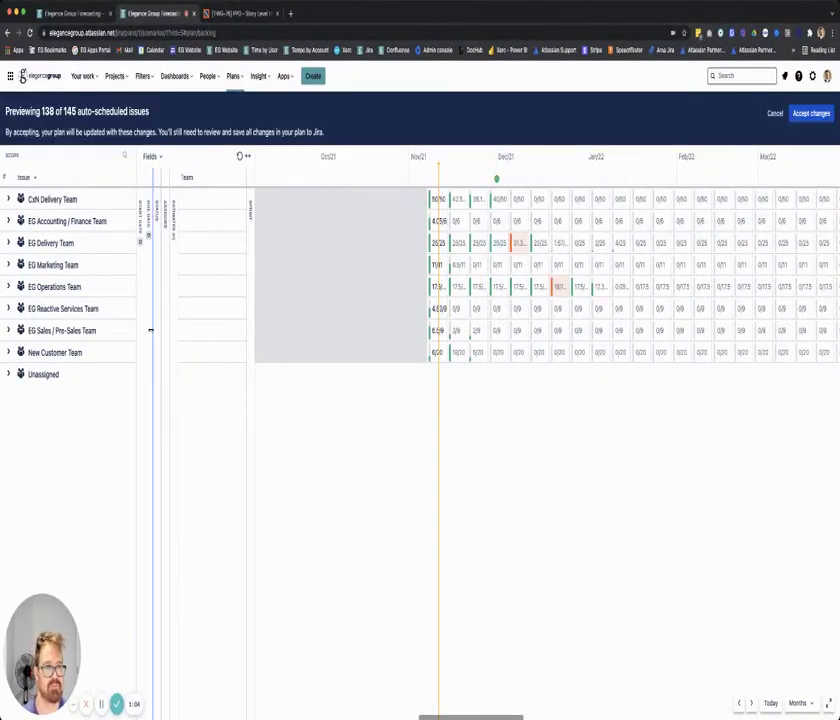
- Expand New Customer Team and TWG-74 in the forecast preview and check the scheduled dates of the child issues
left_click(8, 353)
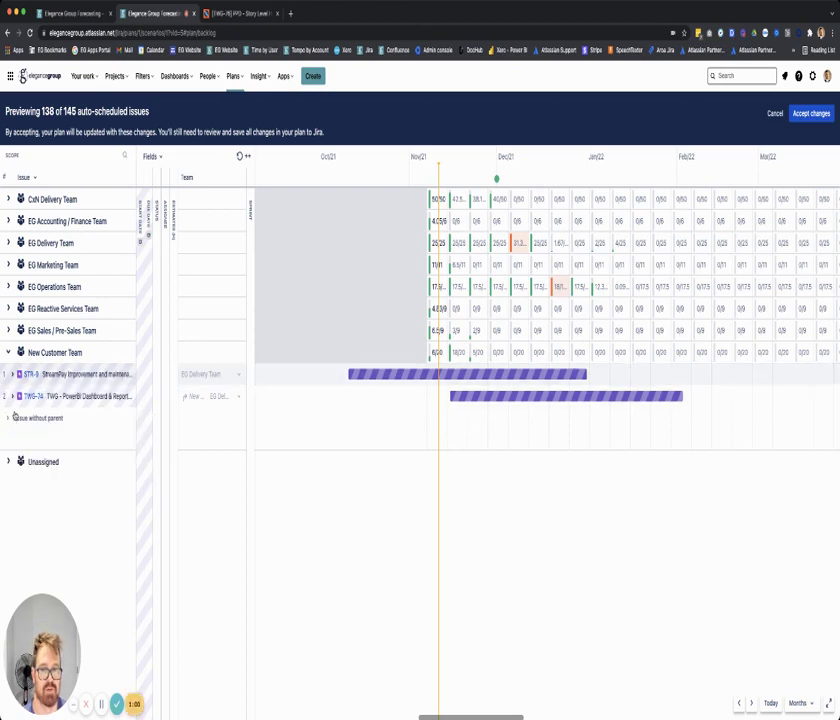
left_click(12, 396)
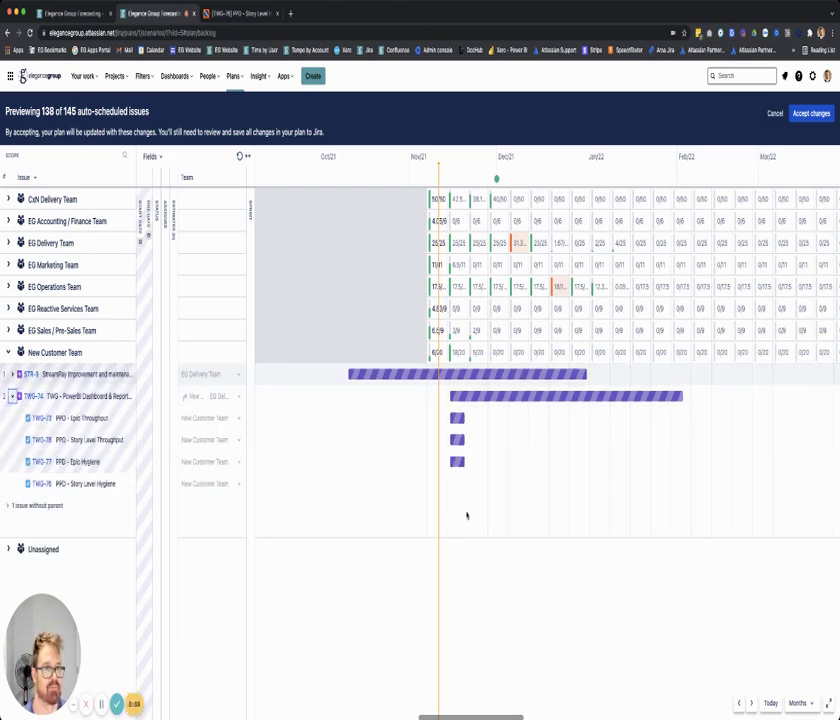
mouse_move(457, 425)
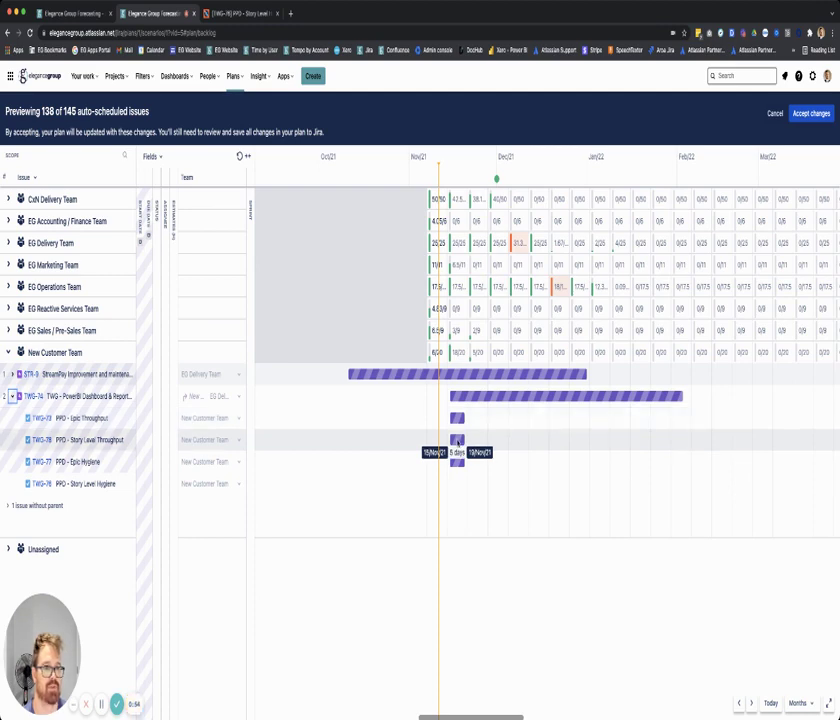
- Return to The Warehouse Group plan, preview its auto-schedule again, and examine the scheduled dates of TWG-74 and its child issues
left_click(232, 76)
left_click(270, 145)
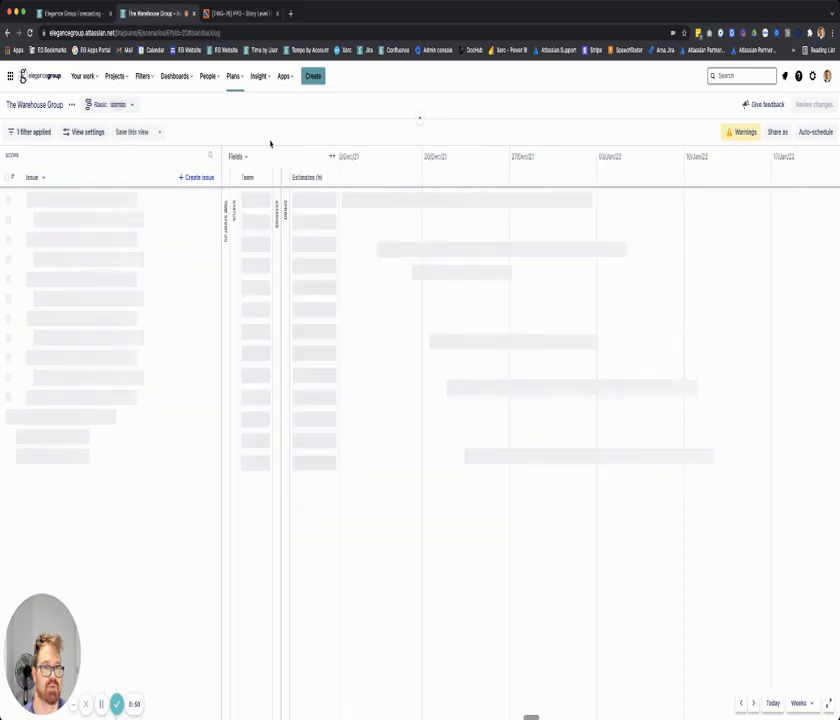
left_click(815, 131)
left_click(818, 380)
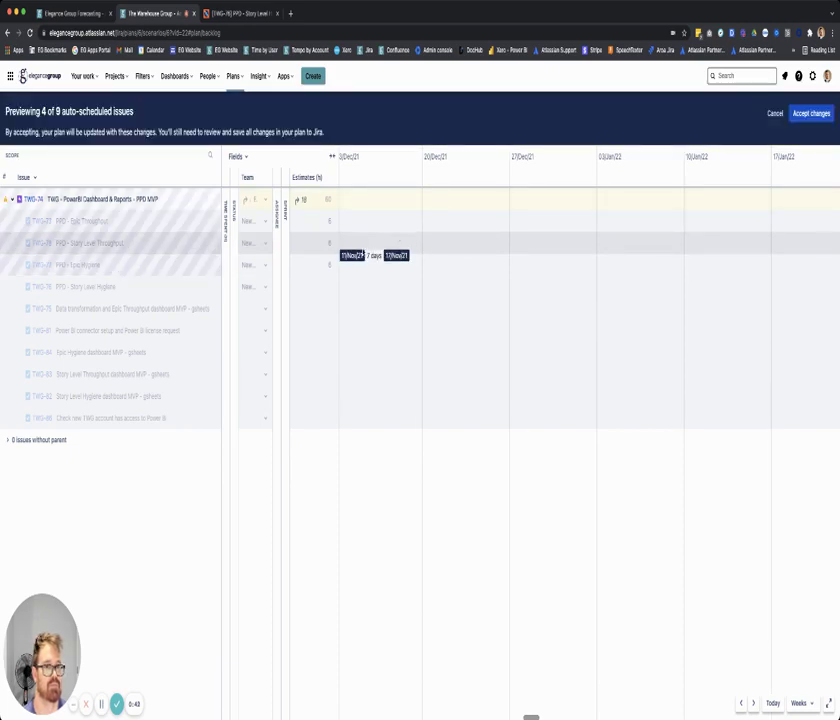
scroll(362, 250, "left", 5)
scroll(362, 250, "left", 3)
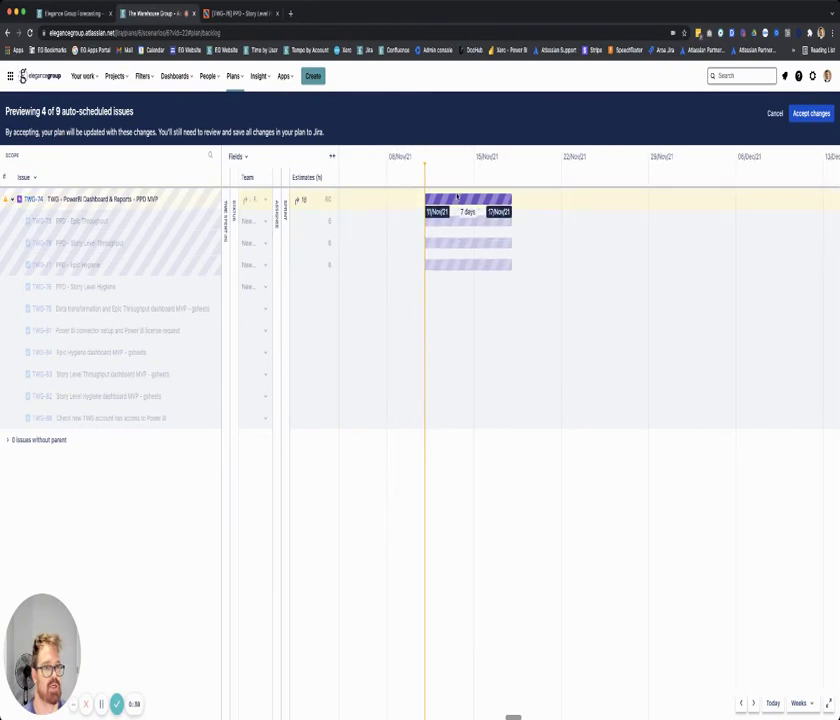